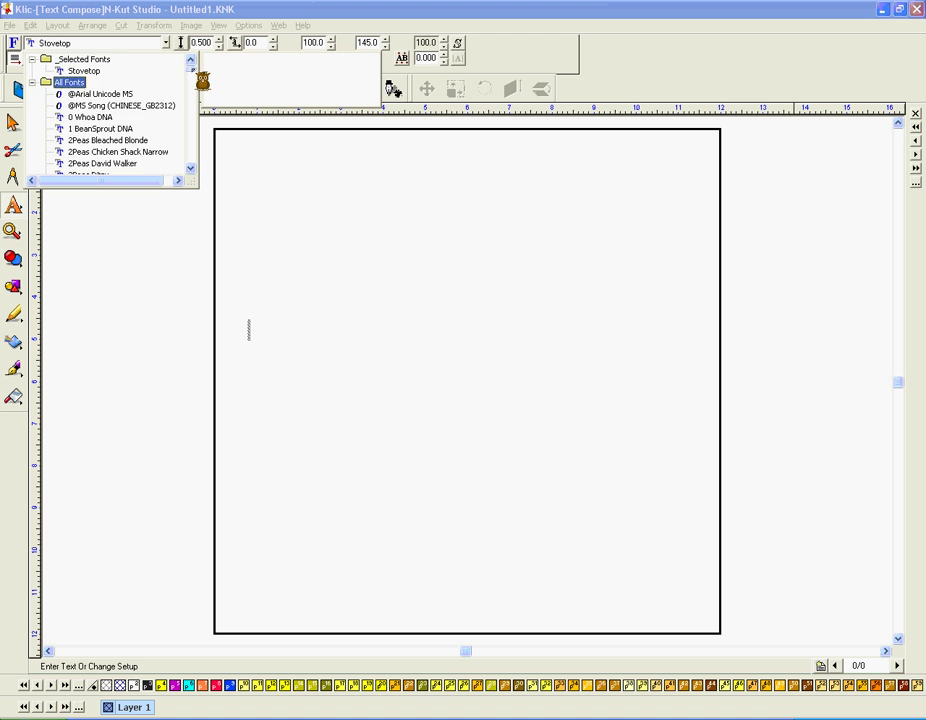
Step: Reset the font database to keep only VEF fonts, then close the Install Fonts window
mouse_move(203, 80)
left_mouse_down()
mouse_move(205, 176)
mouse_move(204, 70)
left_mouse_up()
mouse_move(75, 70)
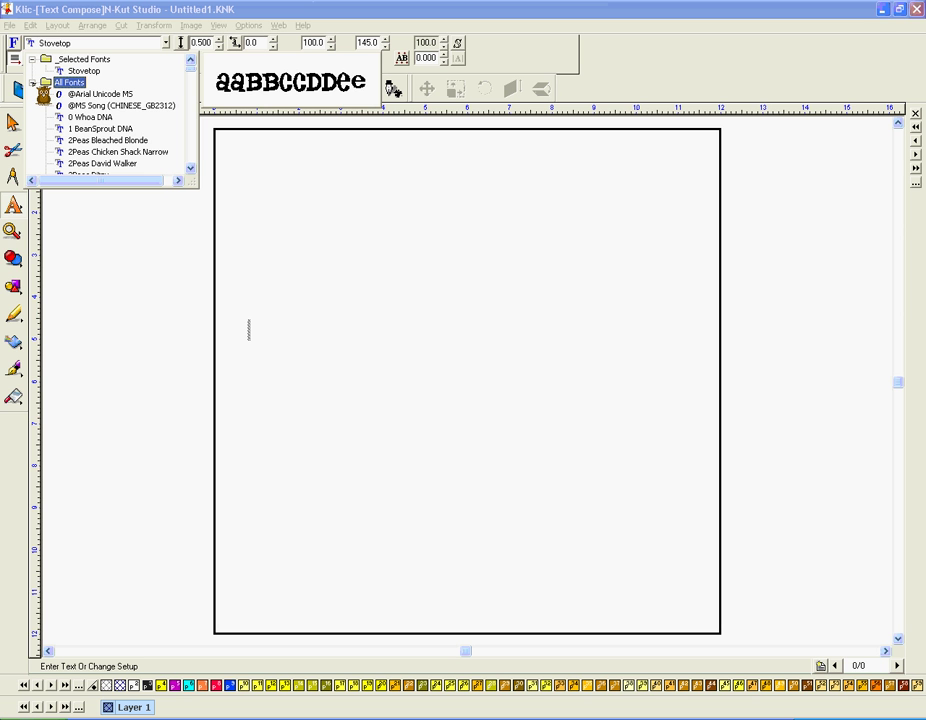
key("Up")
left_click(10, 25)
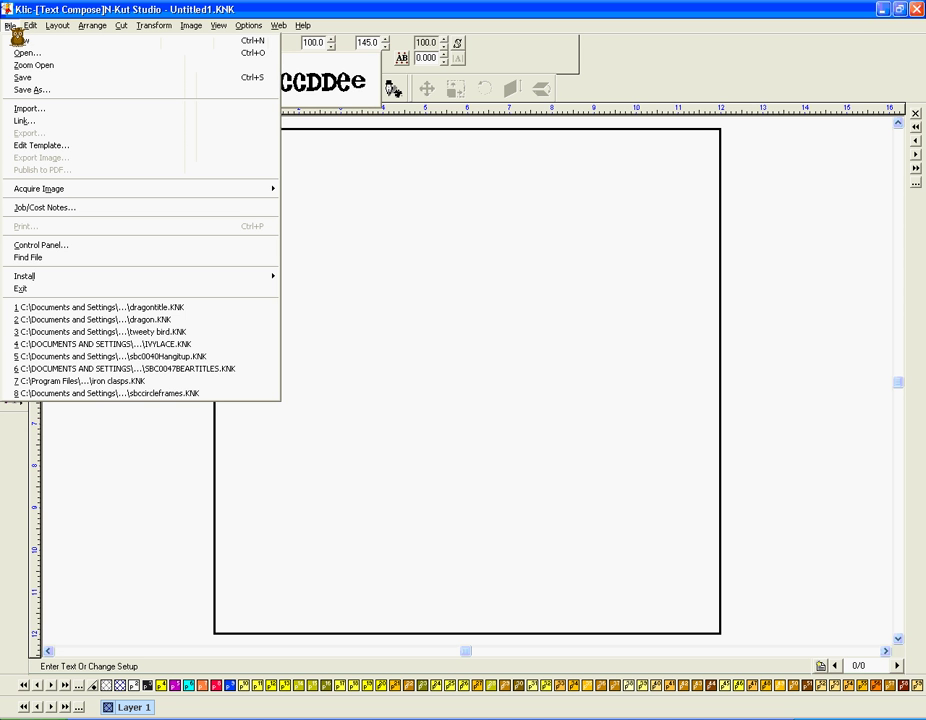
mouse_move(80, 277)
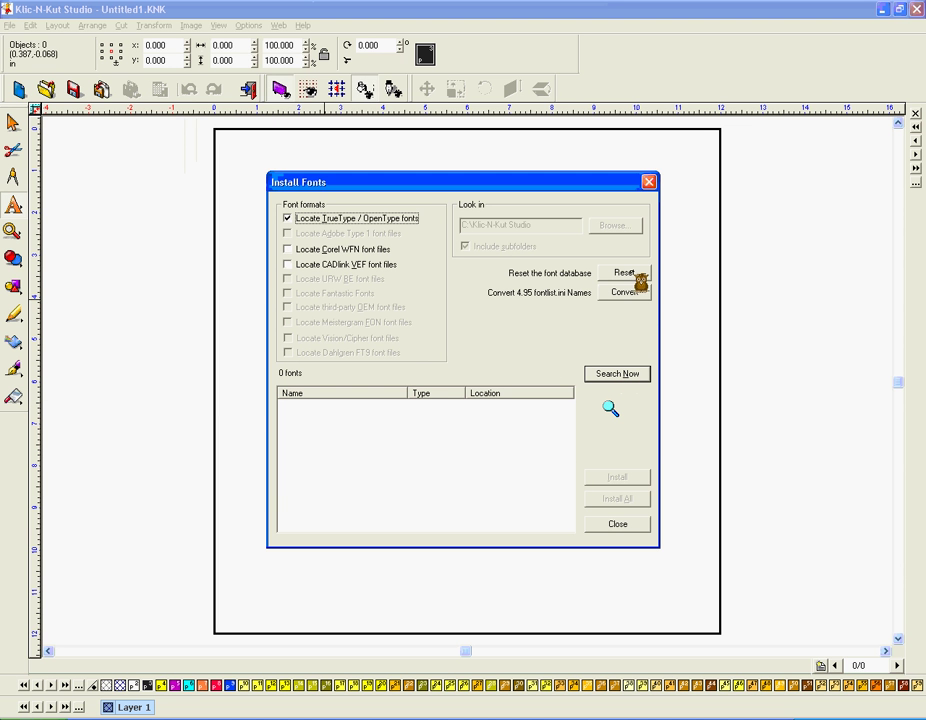
left_click(628, 273)
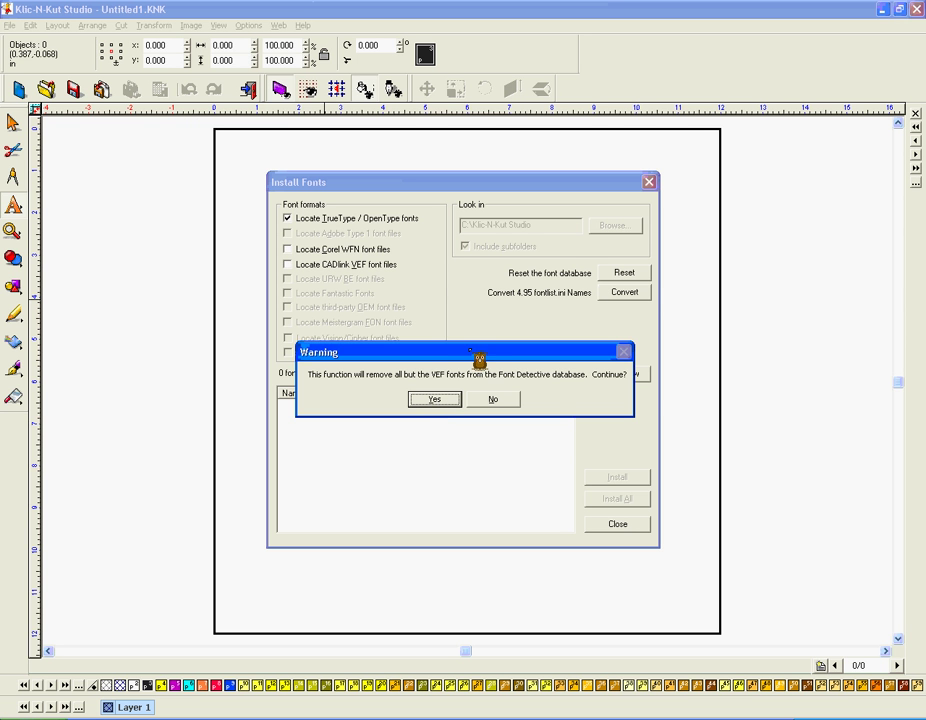
left_click_drag(418, 360, 343, 361)
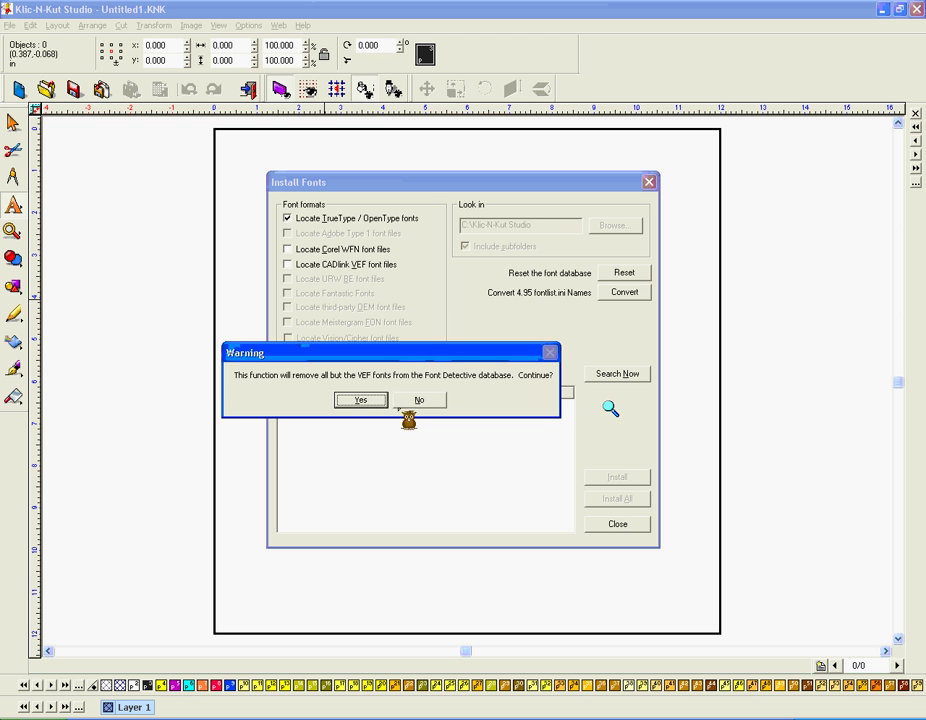
left_click(368, 400)
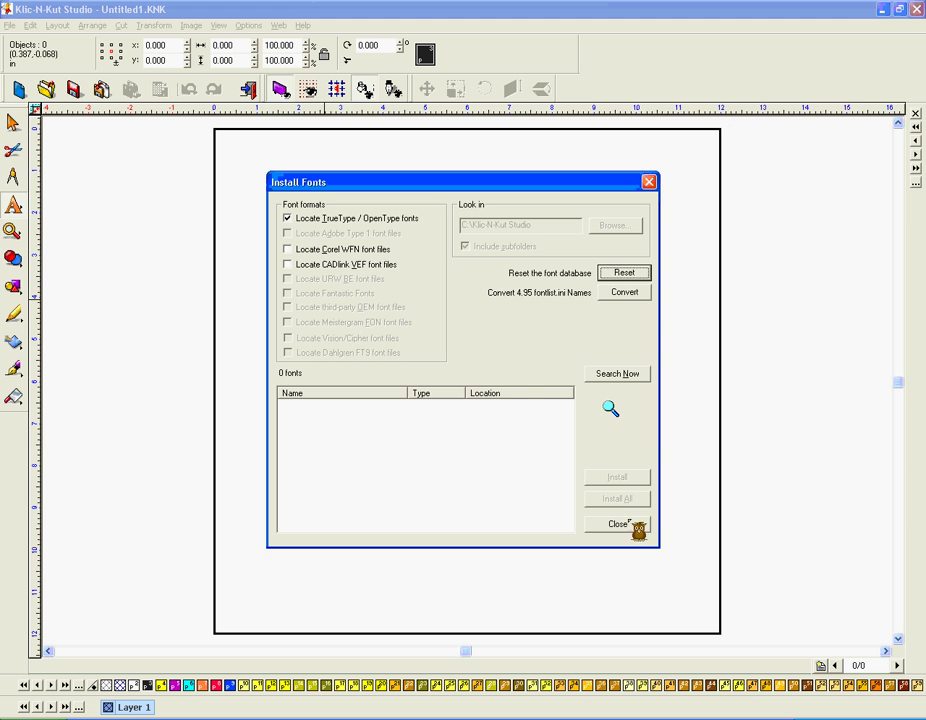
left_click(618, 523)
left_click(15, 206)
left_click(51, 208)
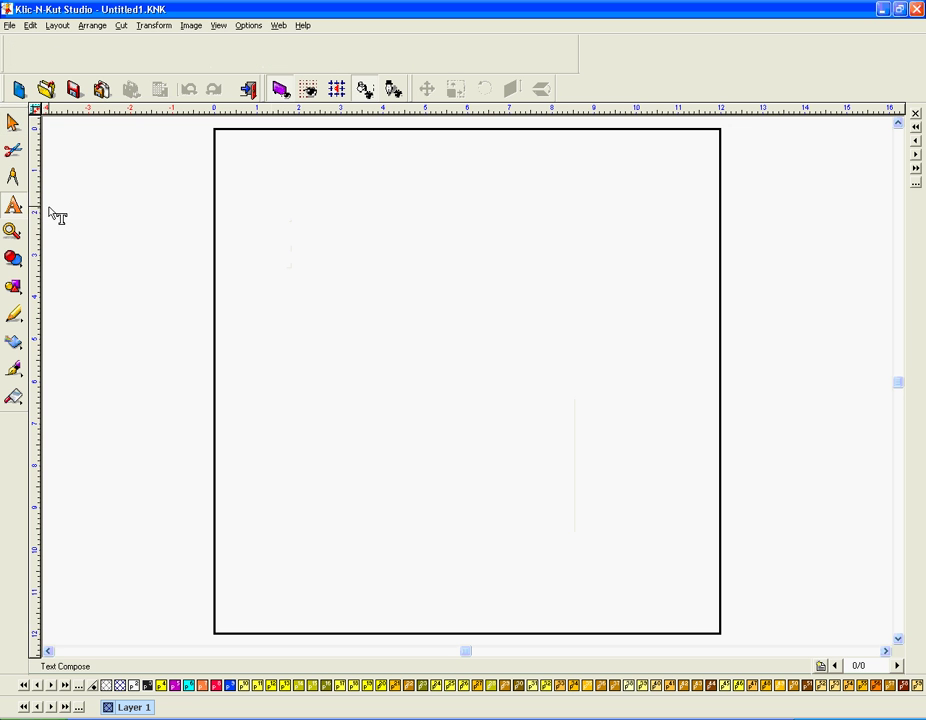
left_click(282, 272)
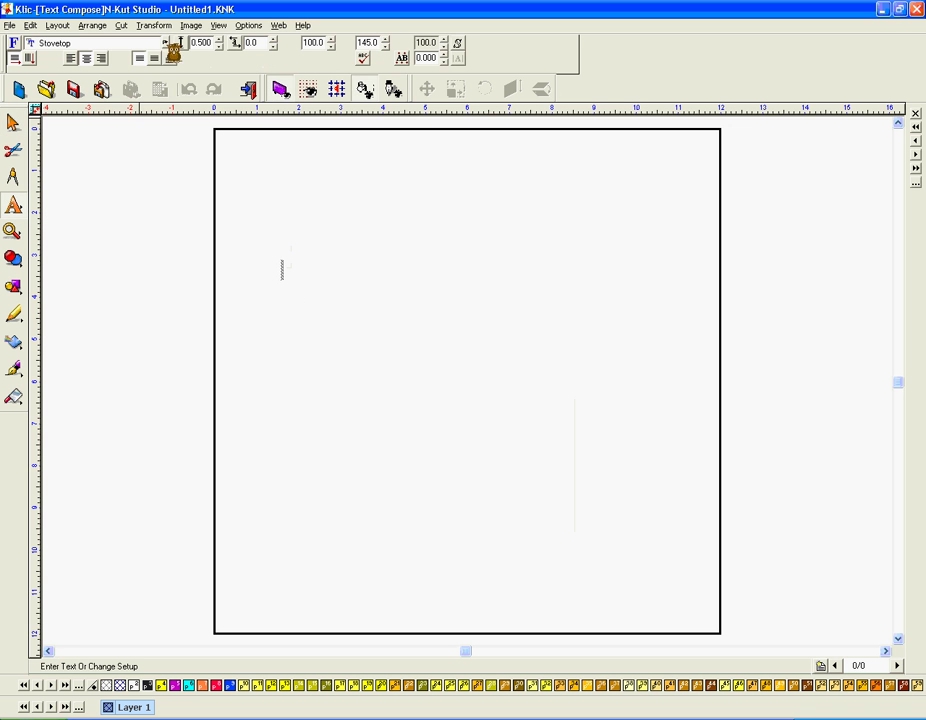
left_click(166, 44)
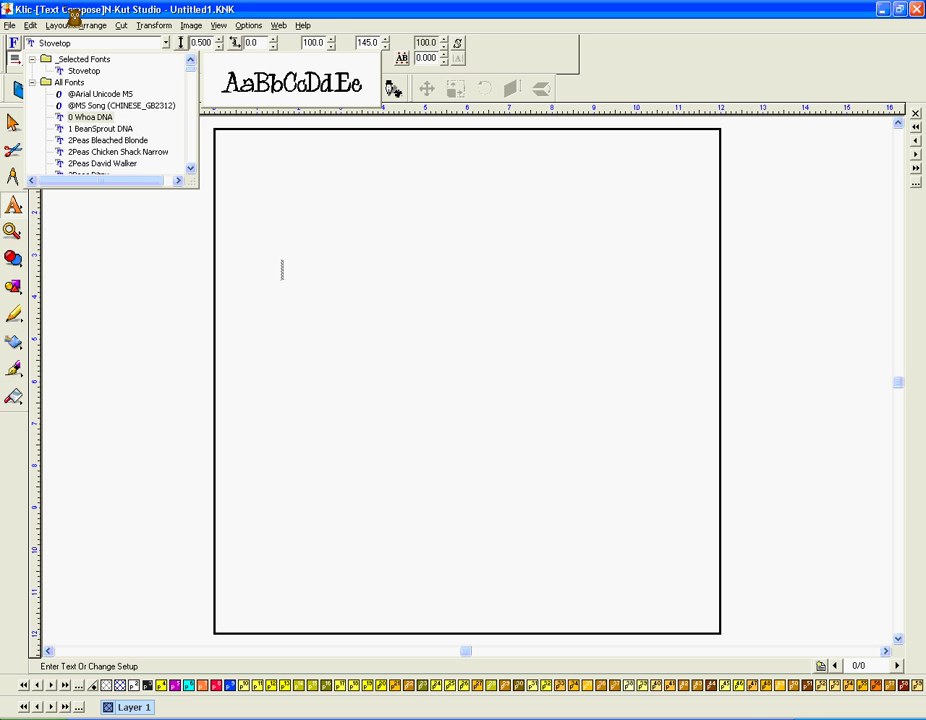
key("Escape")
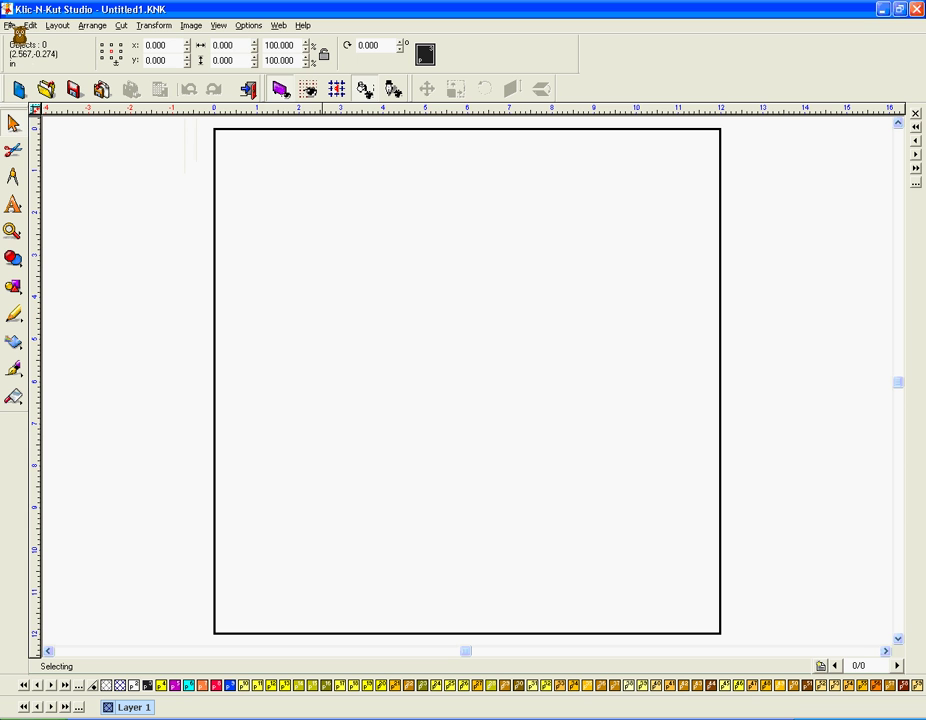
Step: Reopen Install Fonts via File > Install > Fonts..., set to TrueType / OpenType, and move it left
left_click(12, 25)
mouse_move(72, 276)
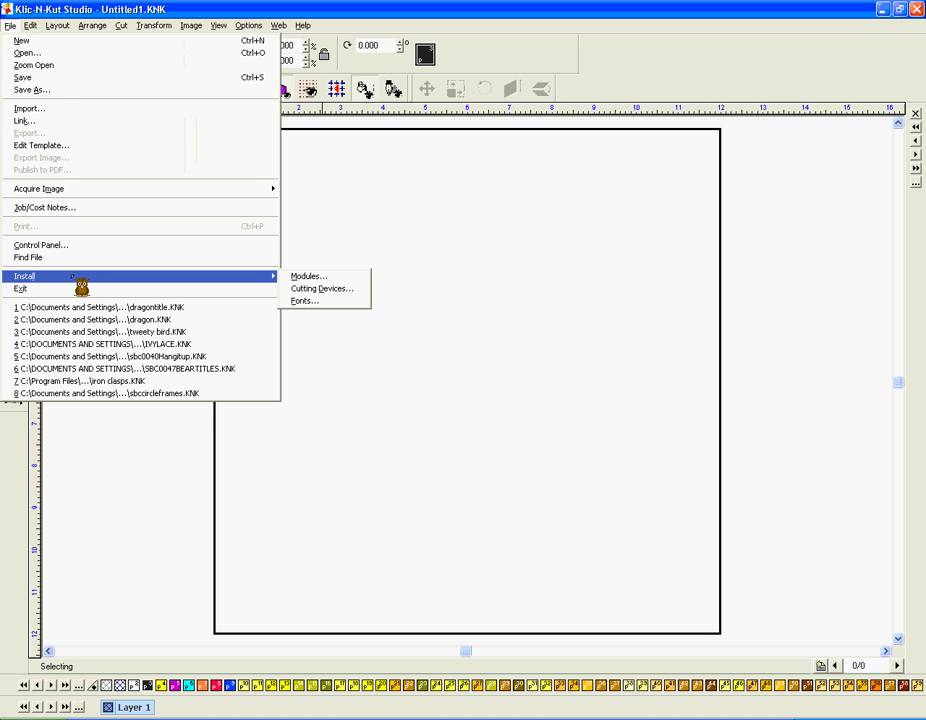
left_click(318, 301)
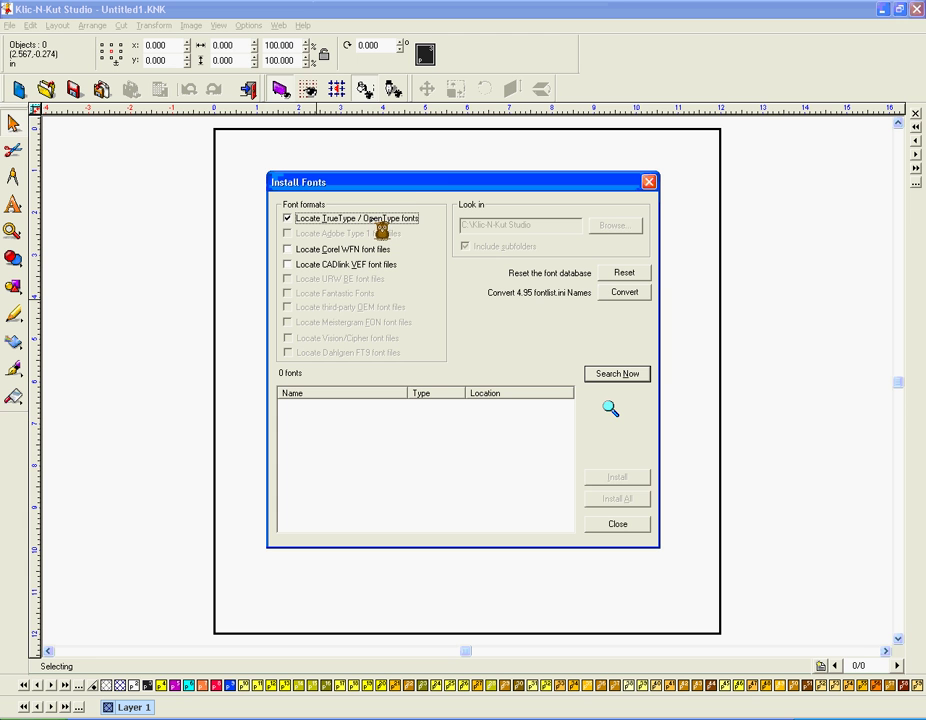
left_click_drag(447, 192, 343, 197)
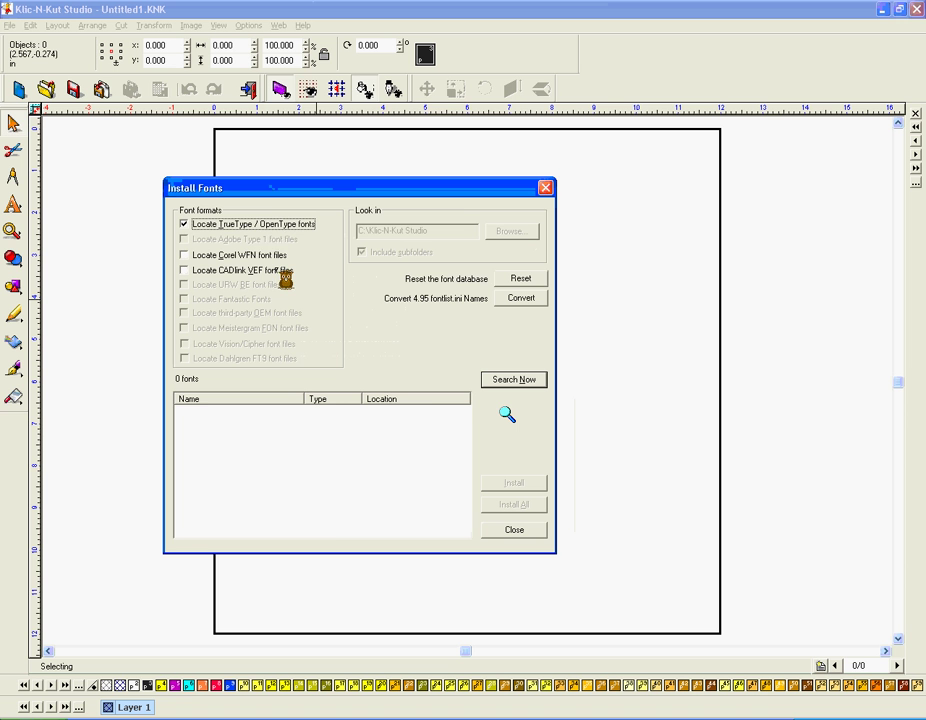
Step: Search Windows for TrueType fonts, finding 820 resident fonts
left_click(526, 381)
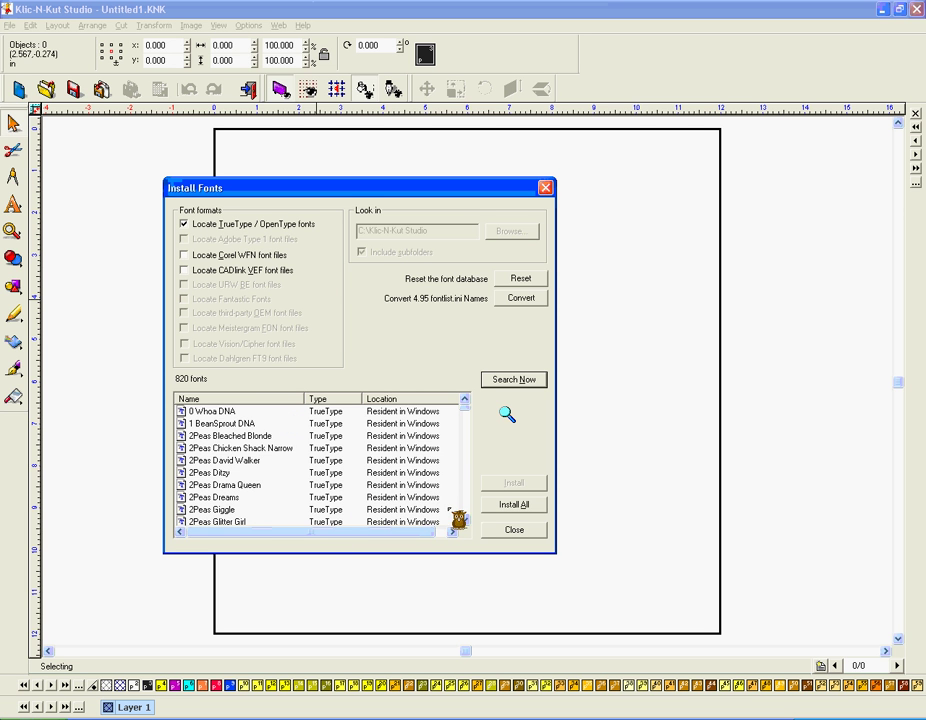
Step: Install all 820 found fonts, acknowledge the Fonts Installed message, and close the window
left_click(511, 507)
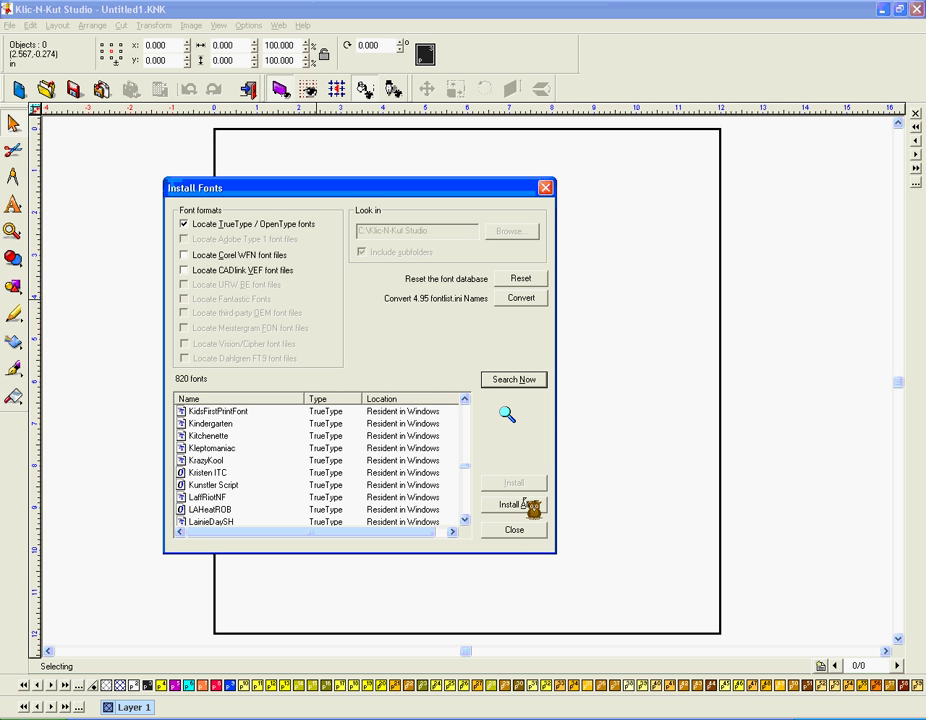
left_click(514, 504)
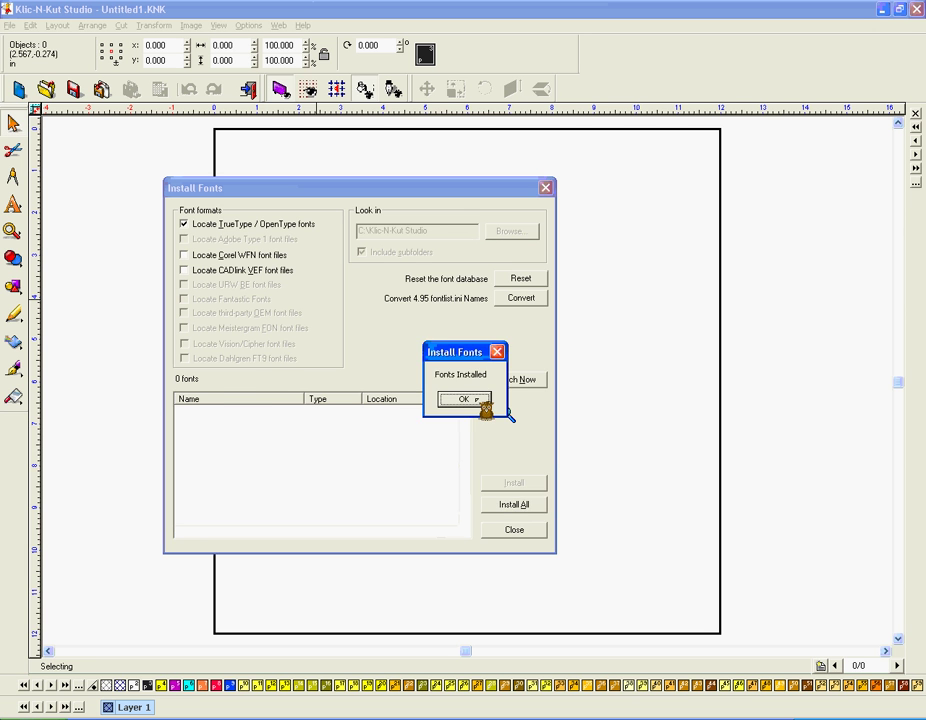
left_click(478, 400)
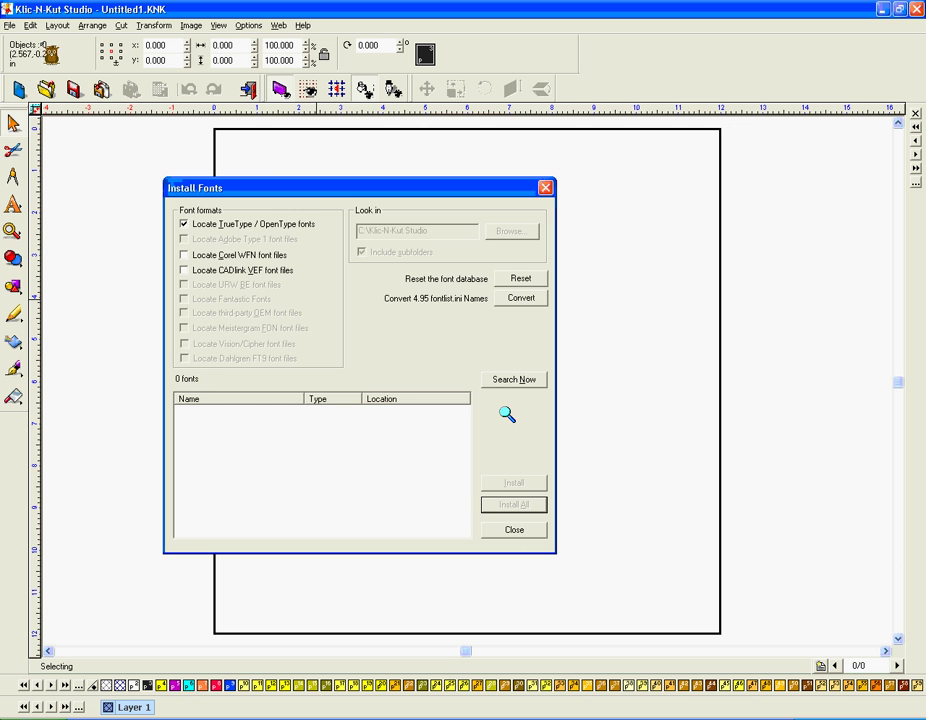
left_click(514, 529)
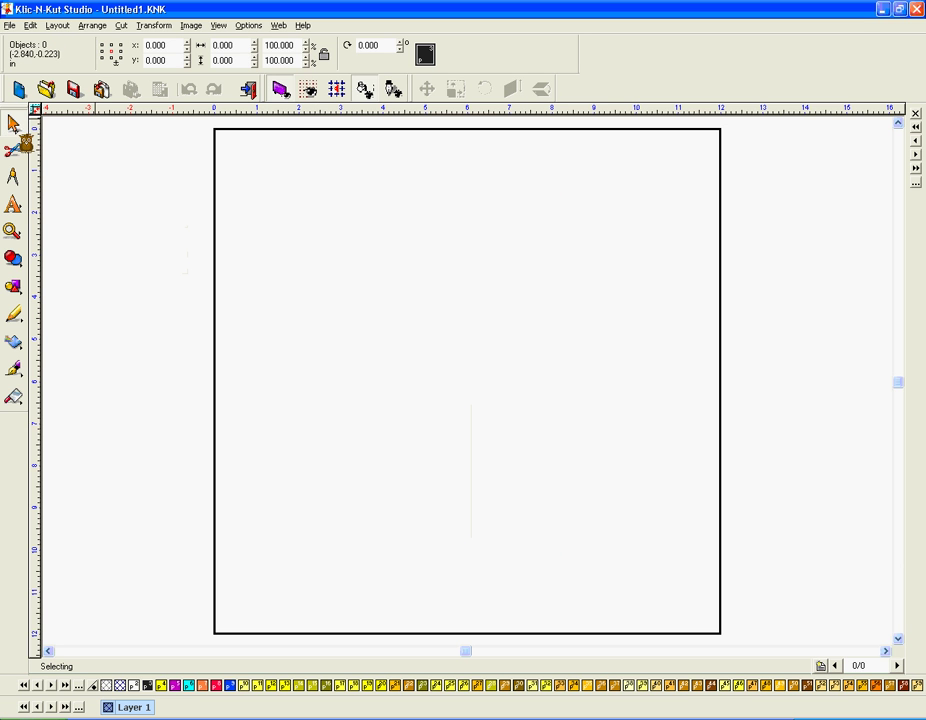
Step: Type 'HeLLo!' on the page using the Text tool
mouse_move(15, 206)
left_click(52, 210)
left_click(268, 244)
type("Hellop")
key("BackSpace")
type("!")
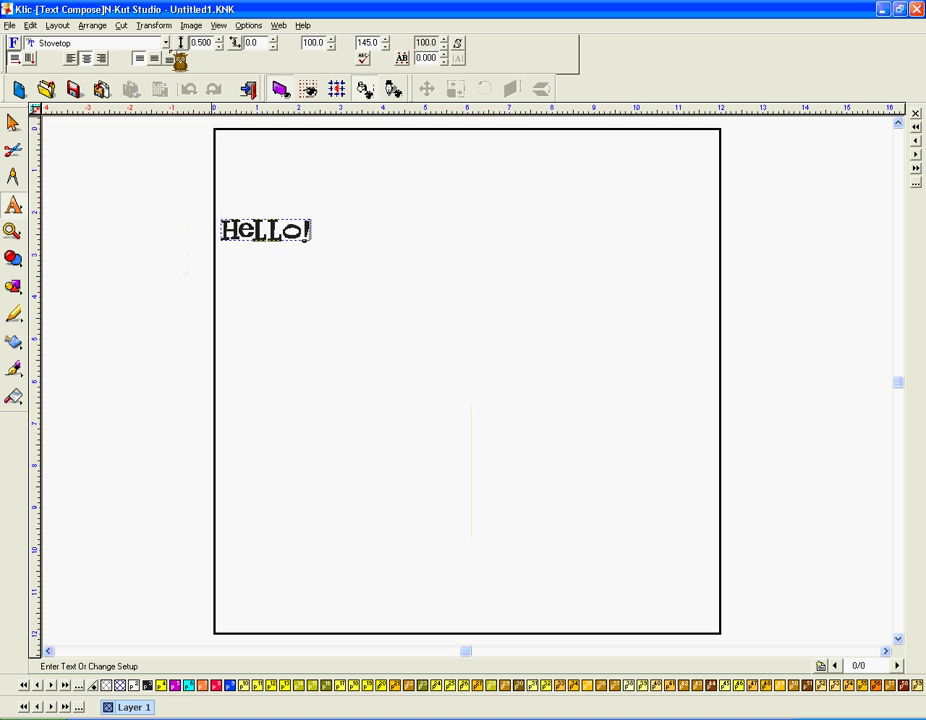
Step: Select the text and expand All Fonts in the font list to browse every installed font
left_click_drag(328, 244, 228, 238)
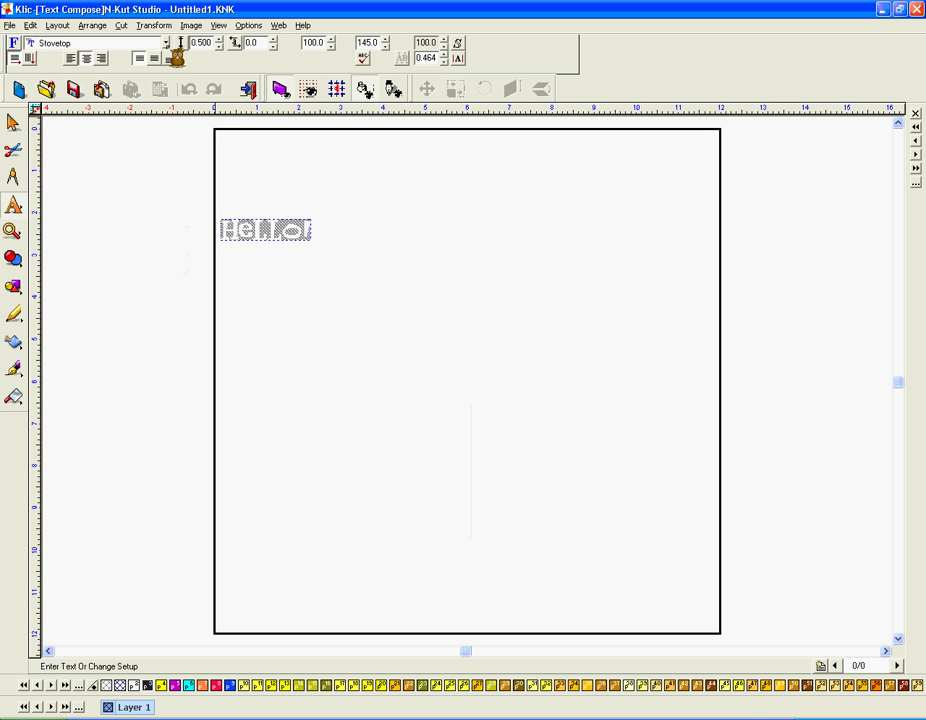
left_click(167, 43)
double_click(40, 84)
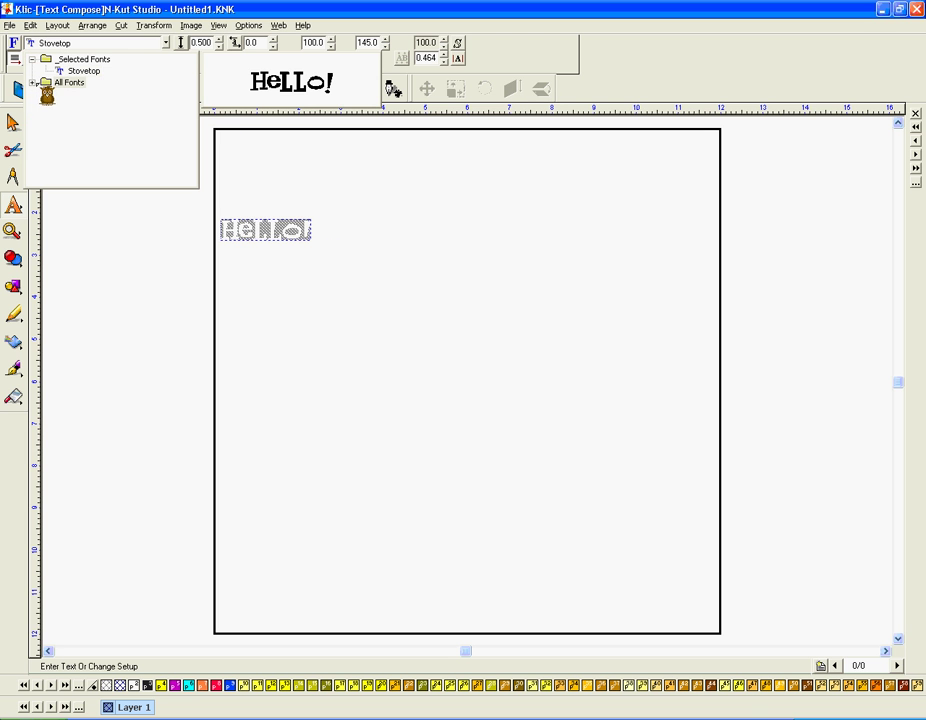
scroll(131, 160, "down", 1)
scroll(133, 180, "down", 1)
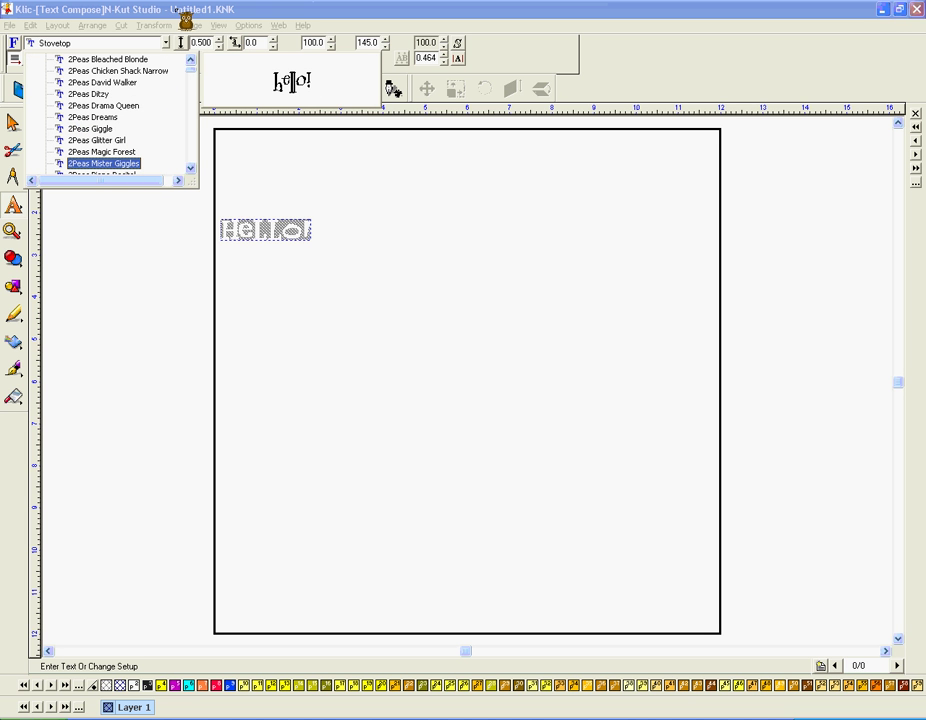